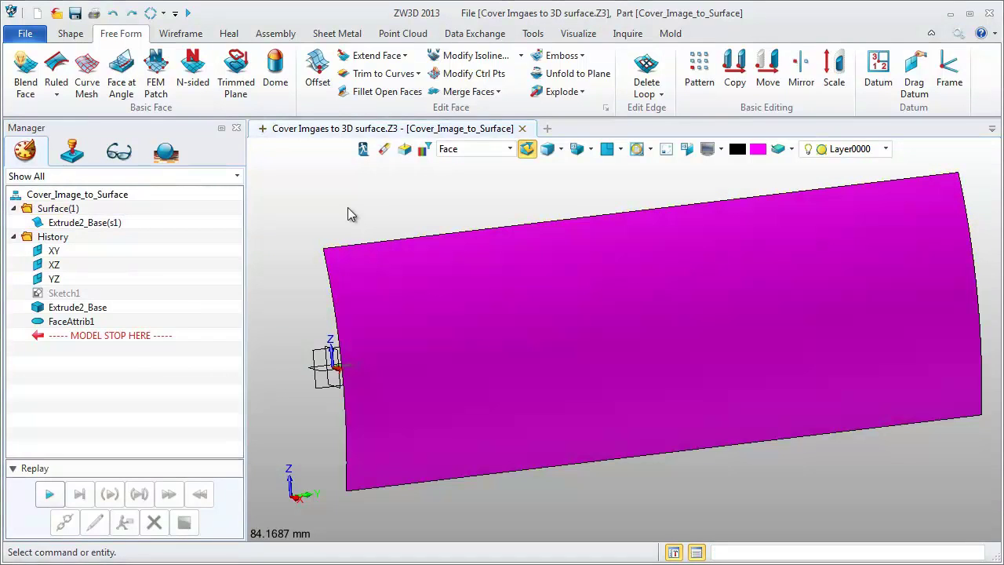
Begin an image emboss using the song picture and pick the magenta curved surface as the face
{"action": "left_click", "coordinate": [582, 56]}
{"action": "left_click", "coordinate": [594, 110]}
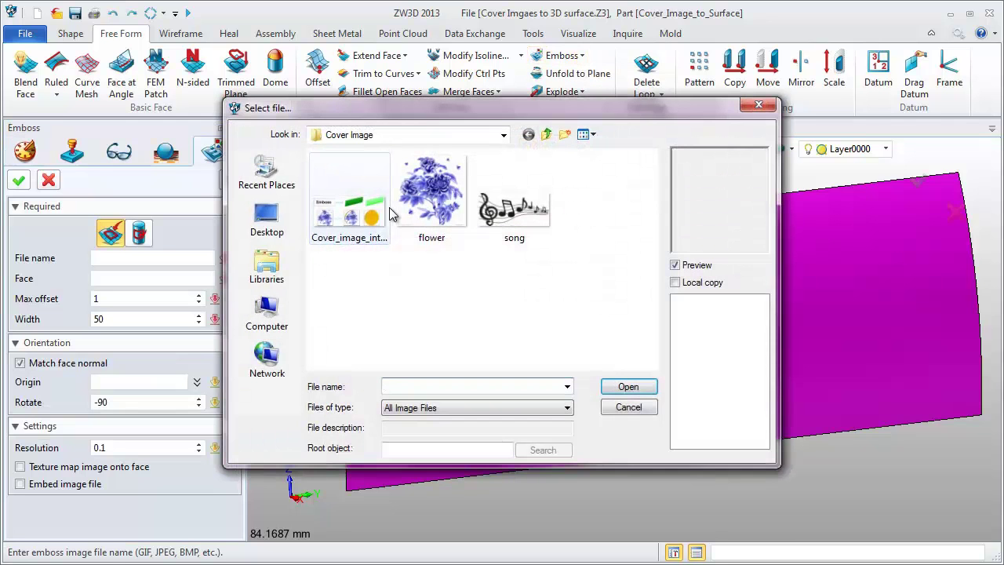
{"action": "left_click", "coordinate": [505, 219]}
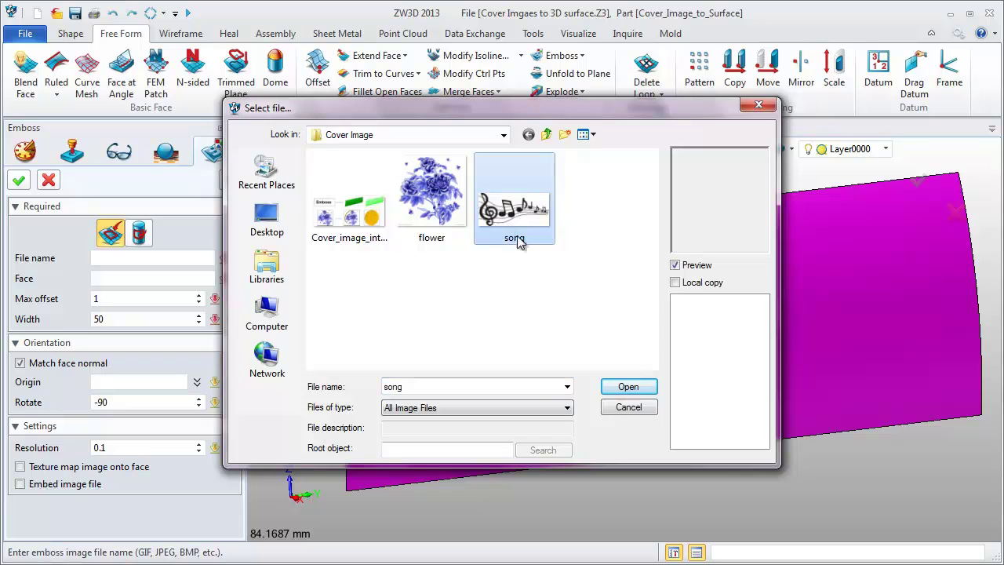
{"action": "left_click", "coordinate": [628, 385]}
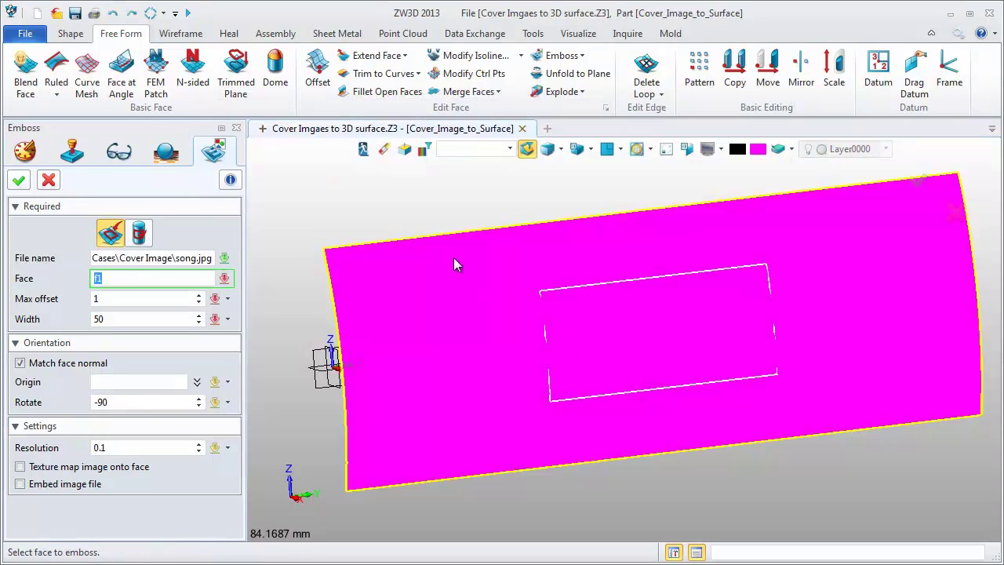
{"action": "left_click", "coordinate": [647, 337]}
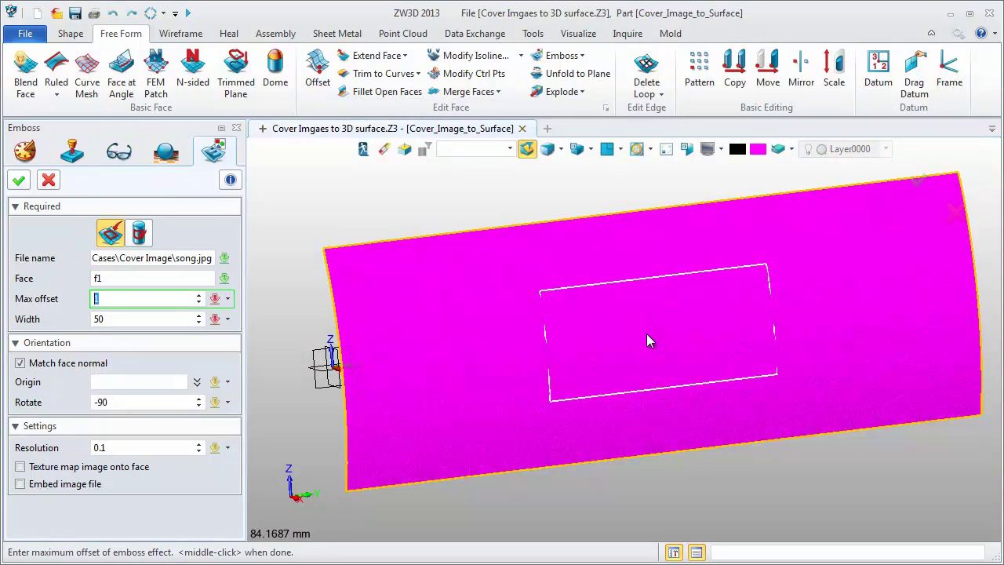
Accept the default offset for the song emboss and set its width to 110
{"action": "middle_click", "coordinate": [646, 333]}
{"action": "type", "text": "12"}
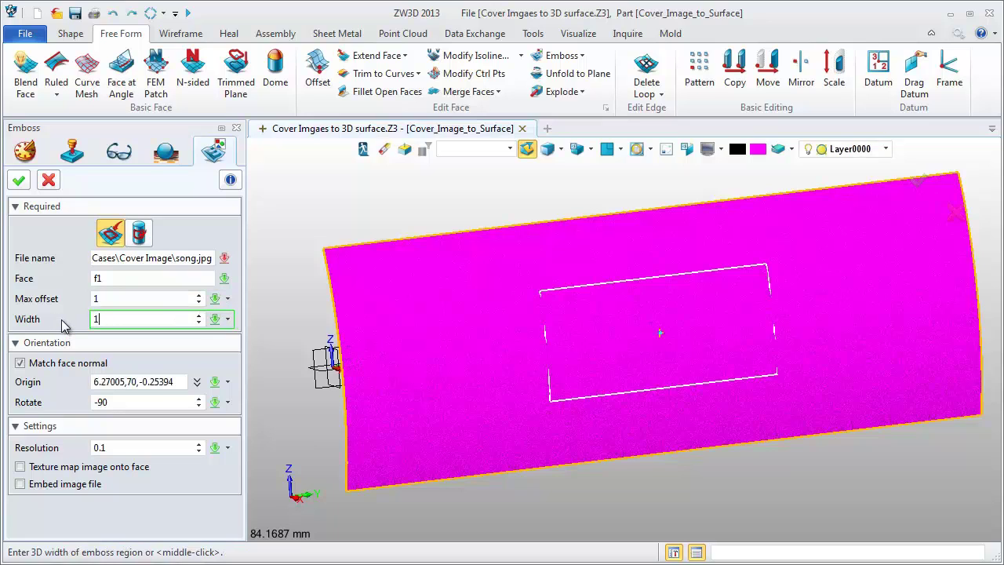
{"action": "type", "text": "10"}
{"action": "key", "text": "Return"}
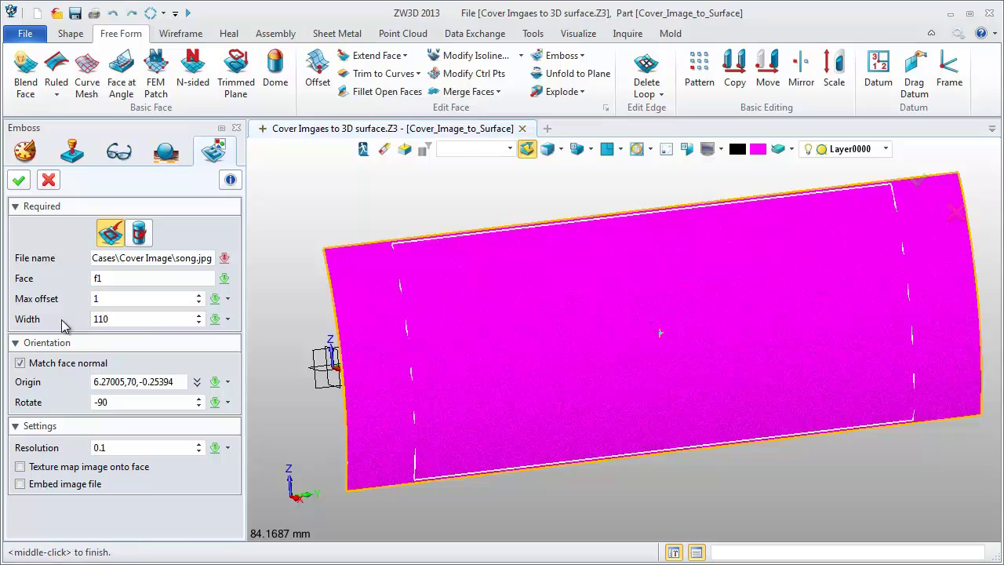
Set the emboss resolution to 0.05 and the max offset to -1, and apply the song emboss
{"action": "left_click", "coordinate": [125, 448]}
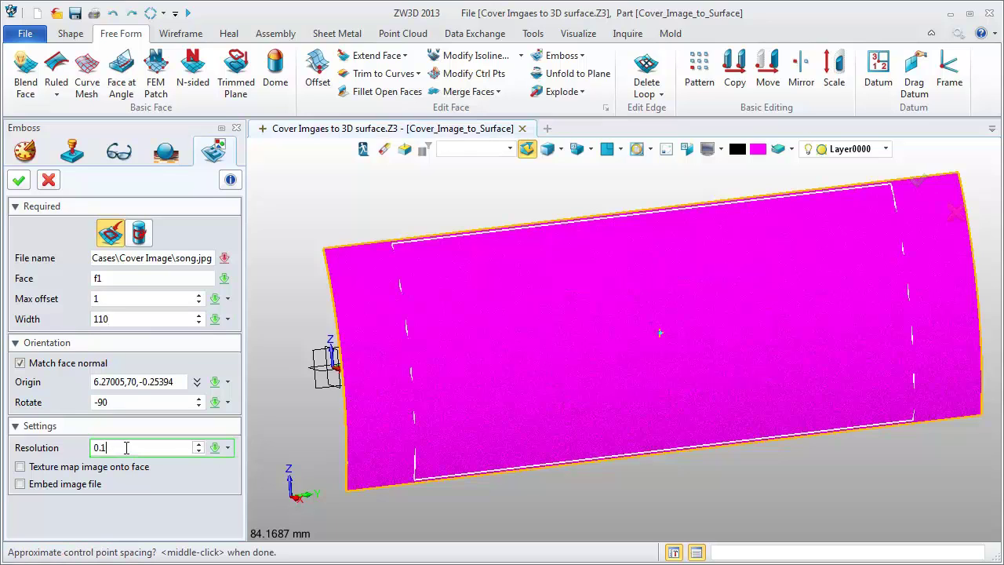
{"action": "type", "text": "05"}
{"action": "left_click", "coordinate": [94, 300]}
{"action": "type", "text": "1"}
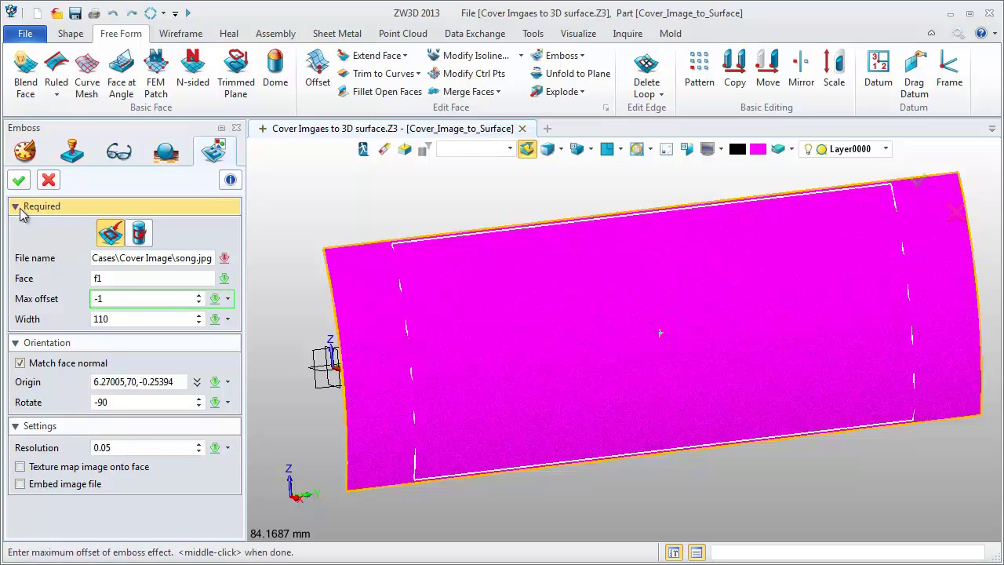
{"action": "left_click", "coordinate": [19, 181]}
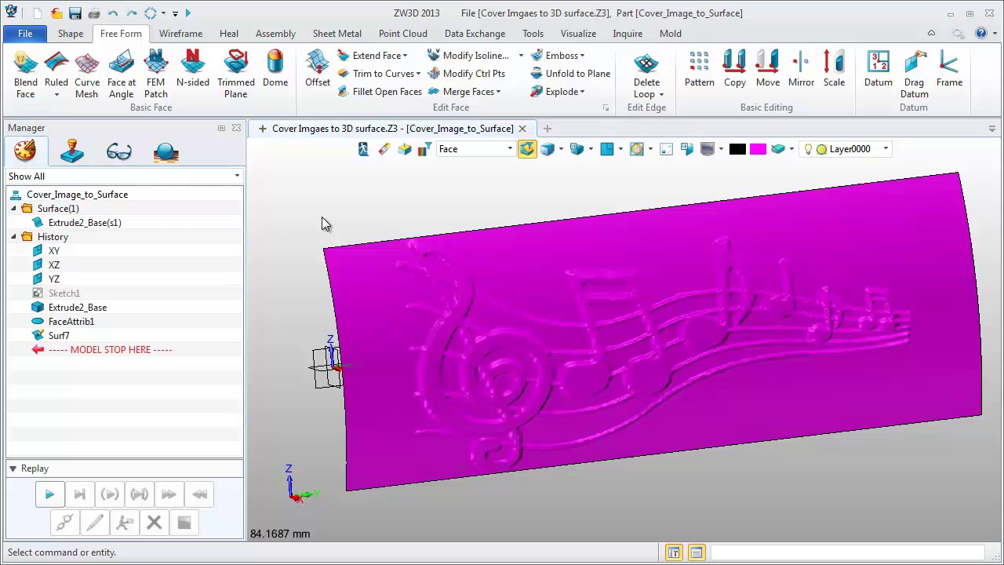
Modify the isoline numbers of the embossed face to 2000 U isolines and 2000 V isolines
{"action": "key", "text": "ctrl+f"}
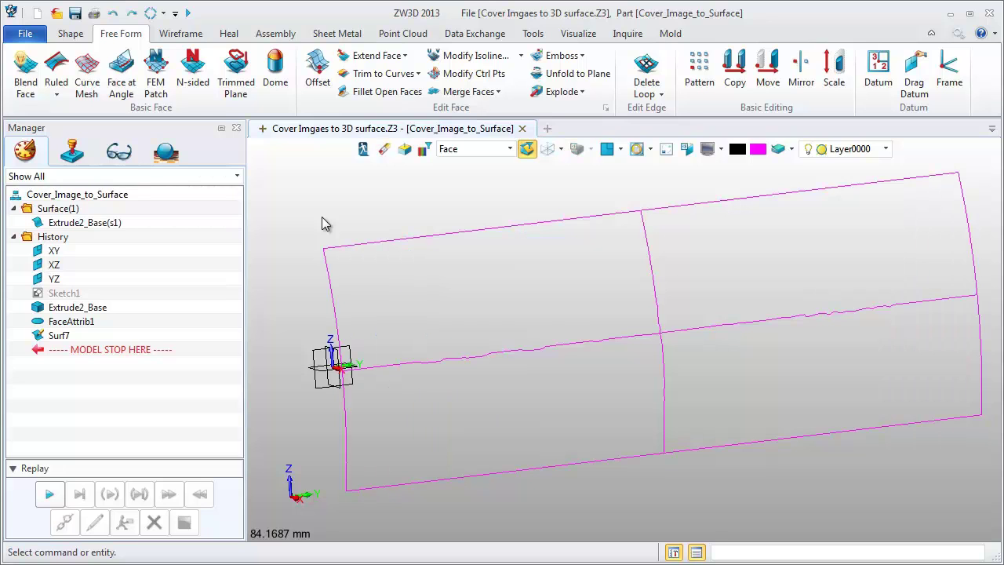
{"action": "key", "text": "ctrl+f"}
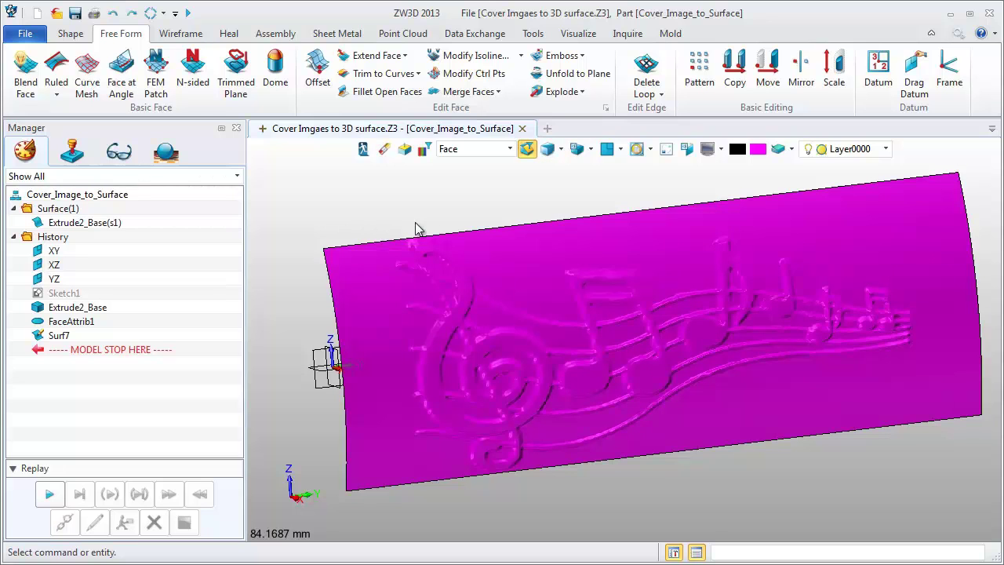
{"action": "left_click", "coordinate": [520, 57]}
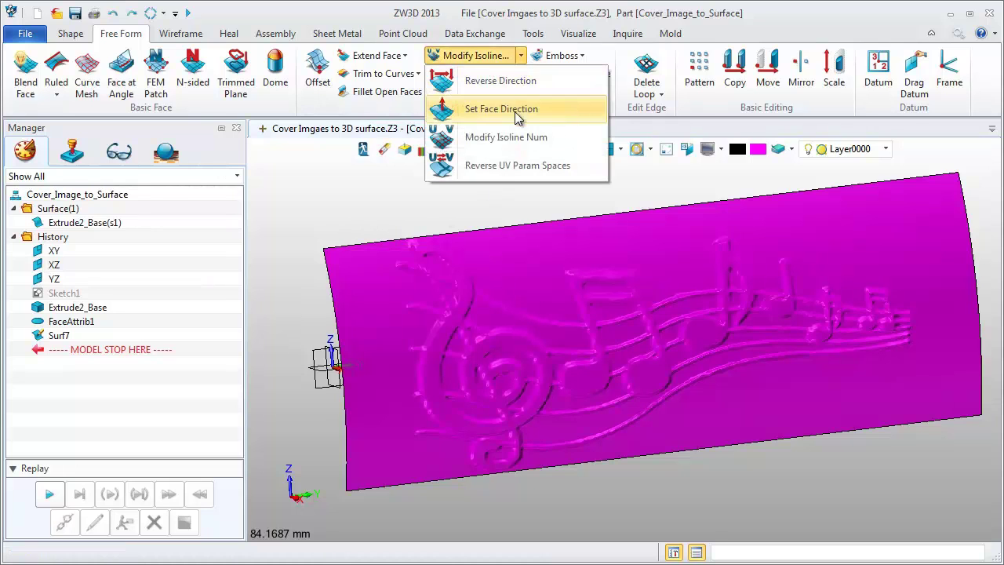
{"action": "left_click", "coordinate": [513, 138]}
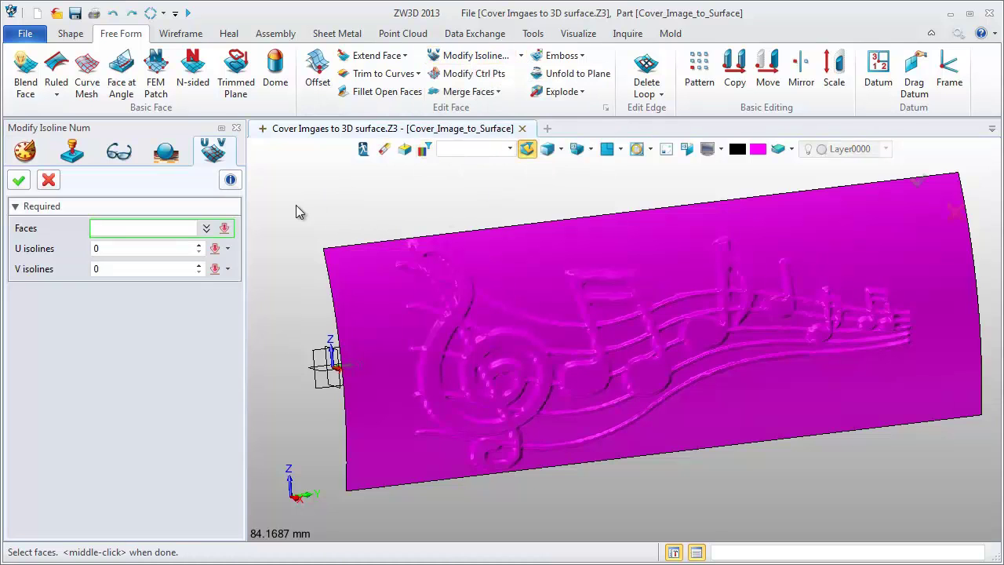
{"action": "left_click", "coordinate": [386, 277]}
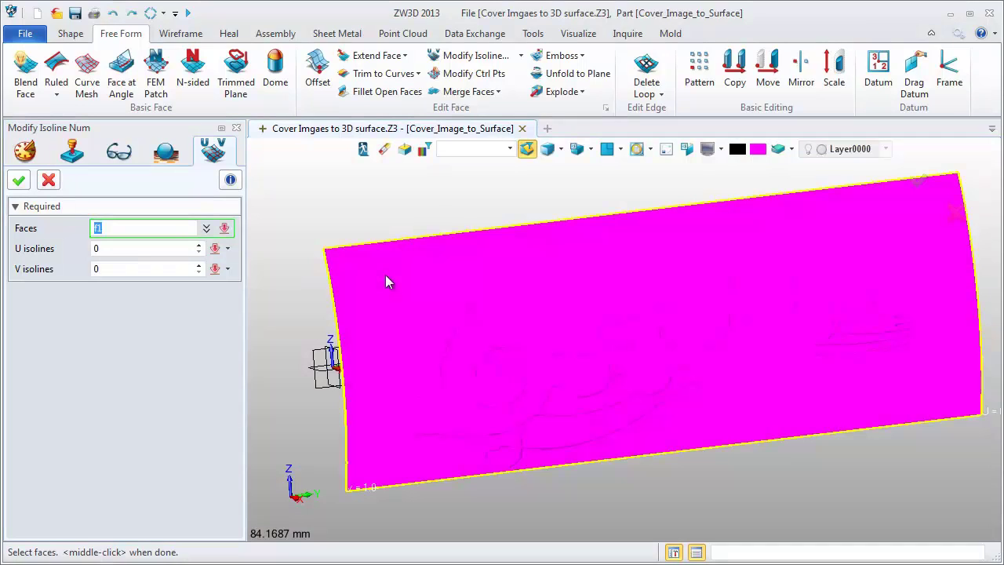
{"action": "middle_click", "coordinate": [386, 277]}
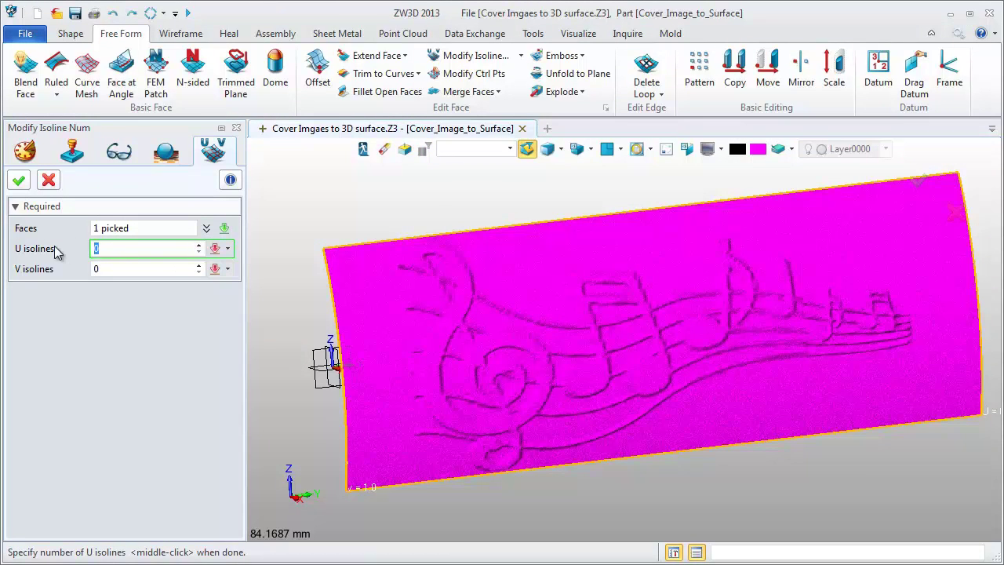
{"action": "type", "text": "2000"}
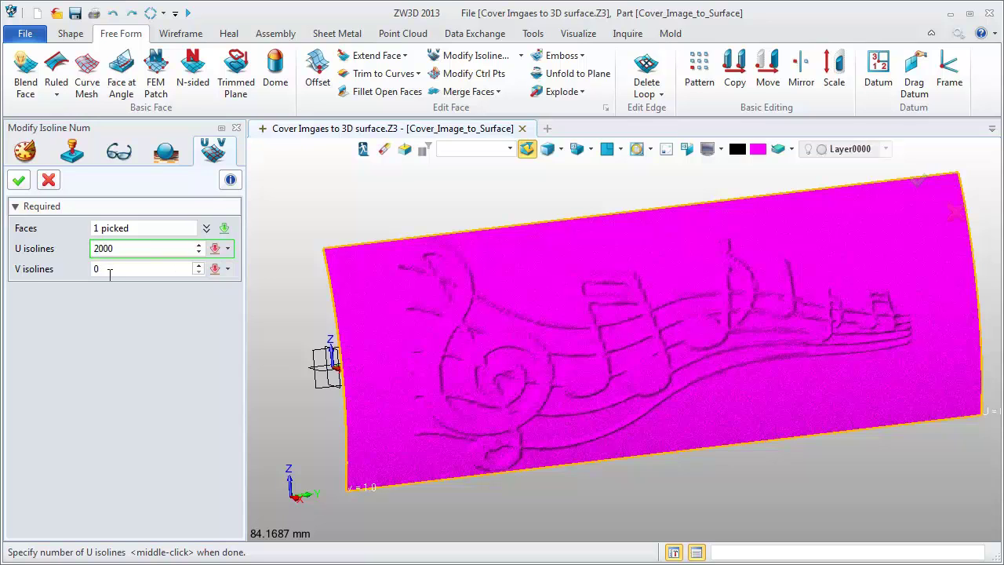
{"action": "middle_click", "coordinate": [193, 267]}
{"action": "type", "text": "2000"}
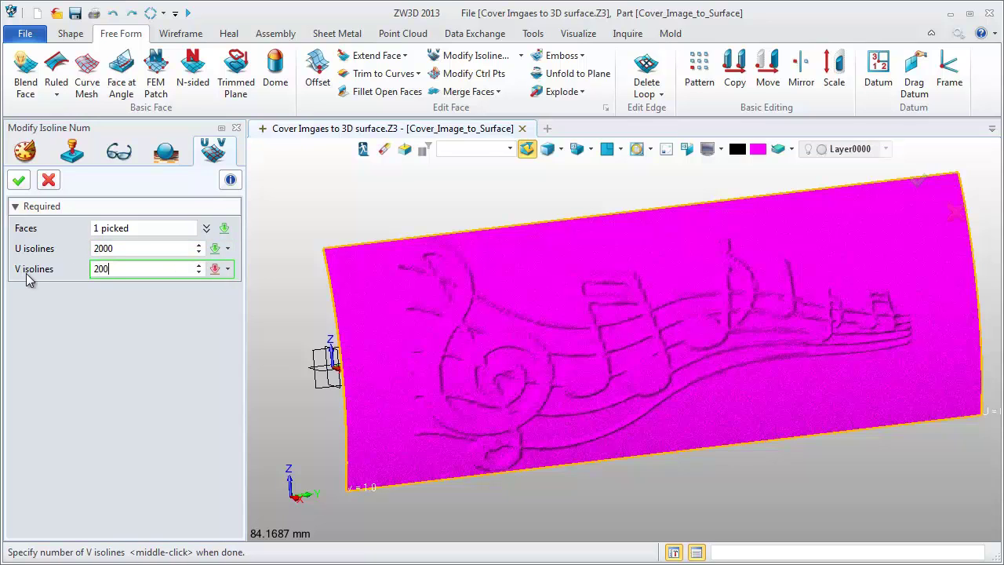
{"action": "left_click", "coordinate": [24, 184]}
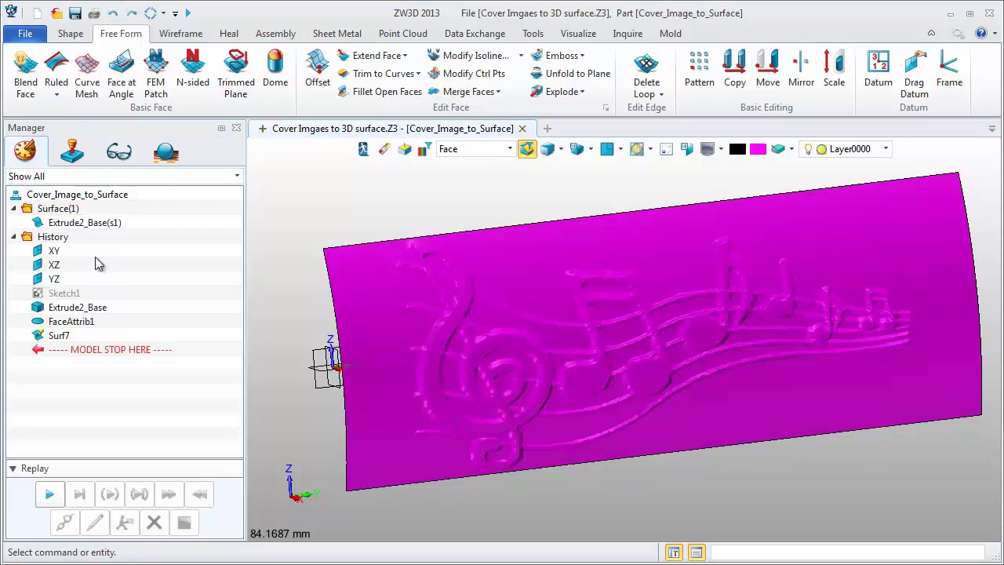
Examine the isoline mesh of the embossed surface up close in wireframe display, and restore the shaded display
{"action": "key", "text": "ctrl+f"}
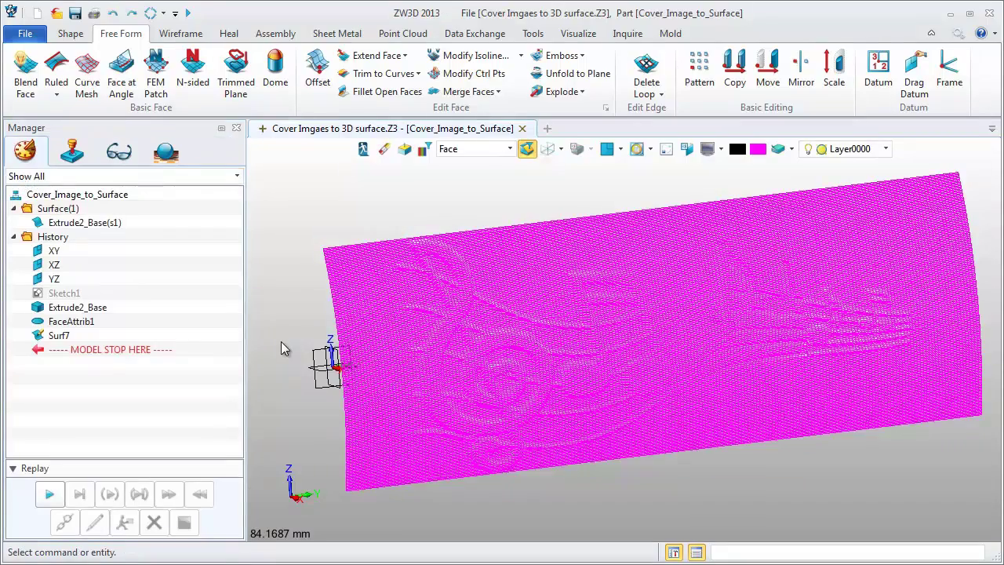
{"action": "mouse_move", "coordinate": [279, 326]}
{"action": "right_mouse_down"}
{"action": "mouse_move", "coordinate": [278, 307]}
{"action": "mouse_move", "coordinate": [265, 301]}
{"action": "mouse_move", "coordinate": [279, 312]}
{"action": "right_mouse_up"}
{"action": "scroll", "coordinate": [325, 224], "scroll_direction": "up", "scroll_amount": 5}
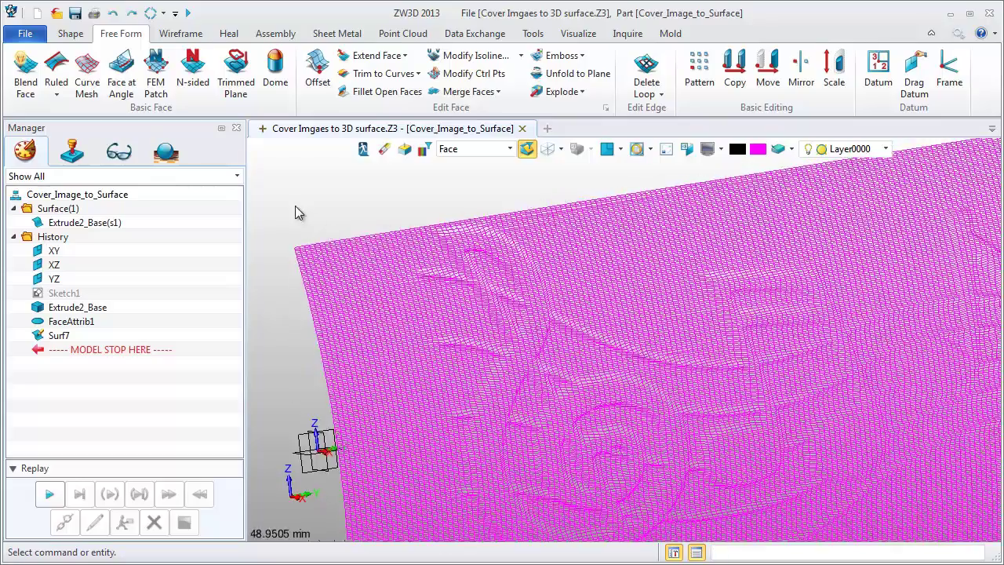
{"action": "scroll", "coordinate": [314, 203], "scroll_direction": "up", "scroll_amount": 1}
{"action": "scroll", "coordinate": [338, 208], "scroll_direction": "down", "scroll_amount": 5}
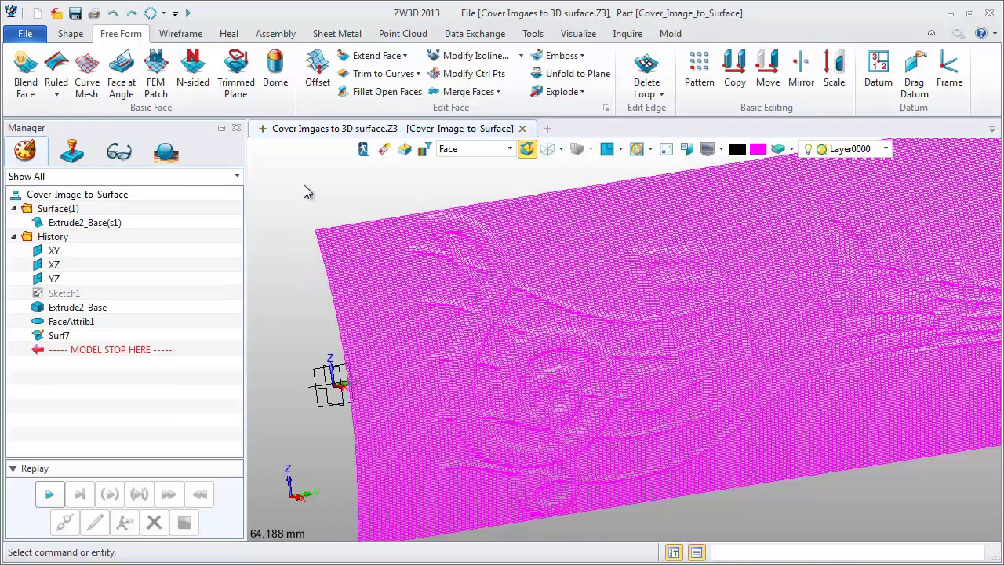
{"action": "scroll", "coordinate": [295, 191], "scroll_direction": "down", "scroll_amount": 2}
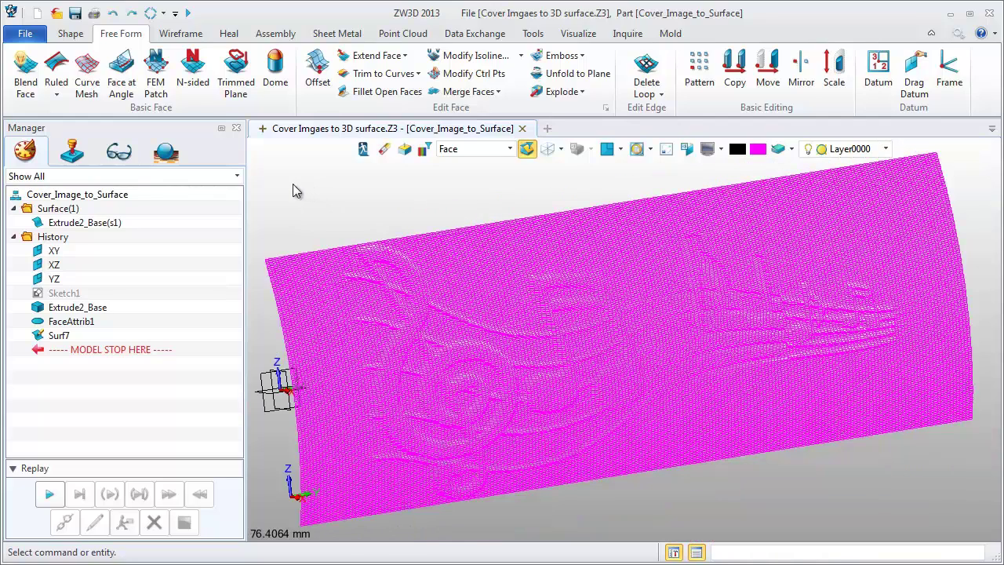
{"action": "key", "text": "ctrl+f"}
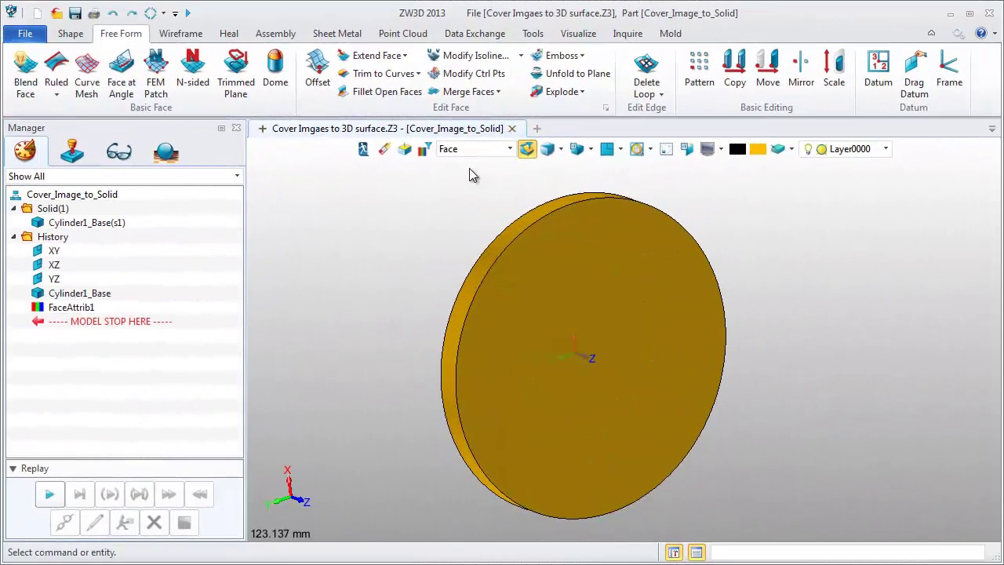
Set the pick filter to Shape and begin embossing the flower picture on the disc's flat circular face
{"action": "left_click", "coordinate": [469, 149]}
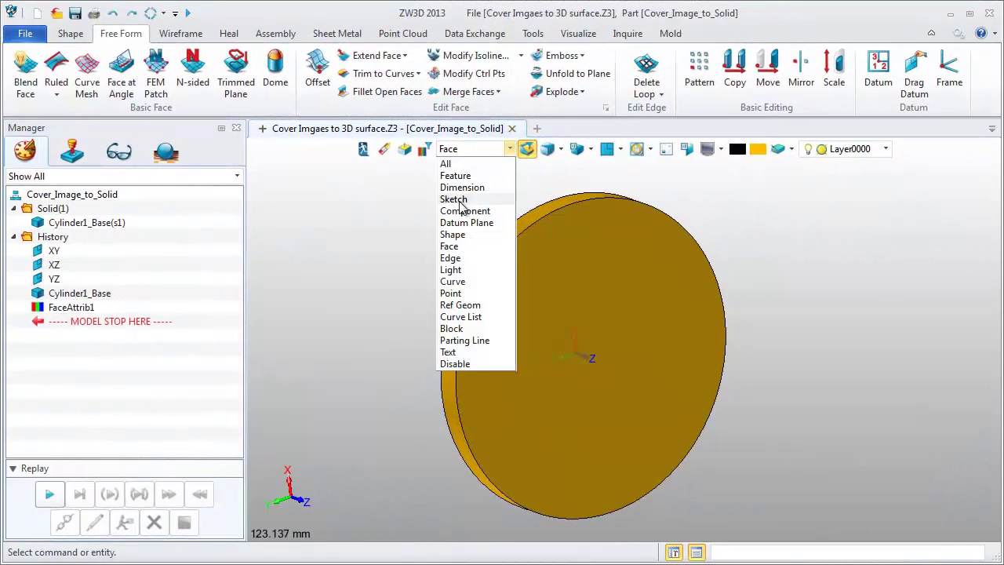
{"action": "left_click", "coordinate": [452, 234]}
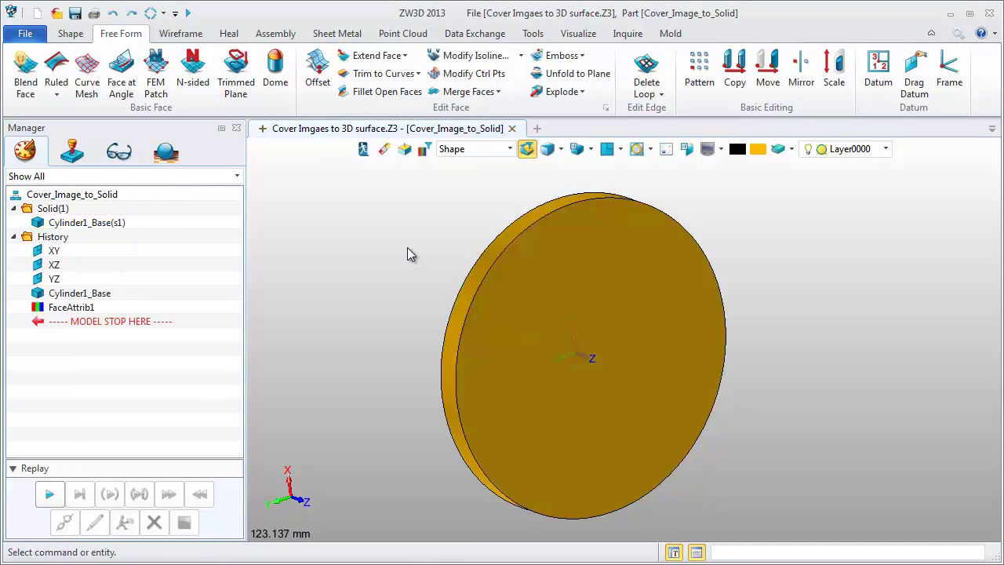
{"action": "left_click", "coordinate": [558, 55]}
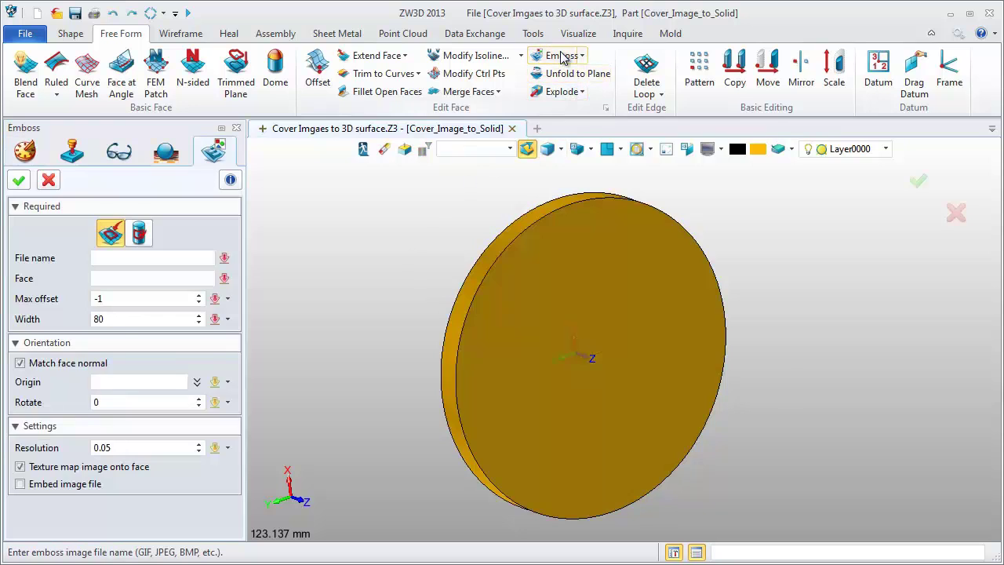
{"action": "left_click", "coordinate": [441, 198]}
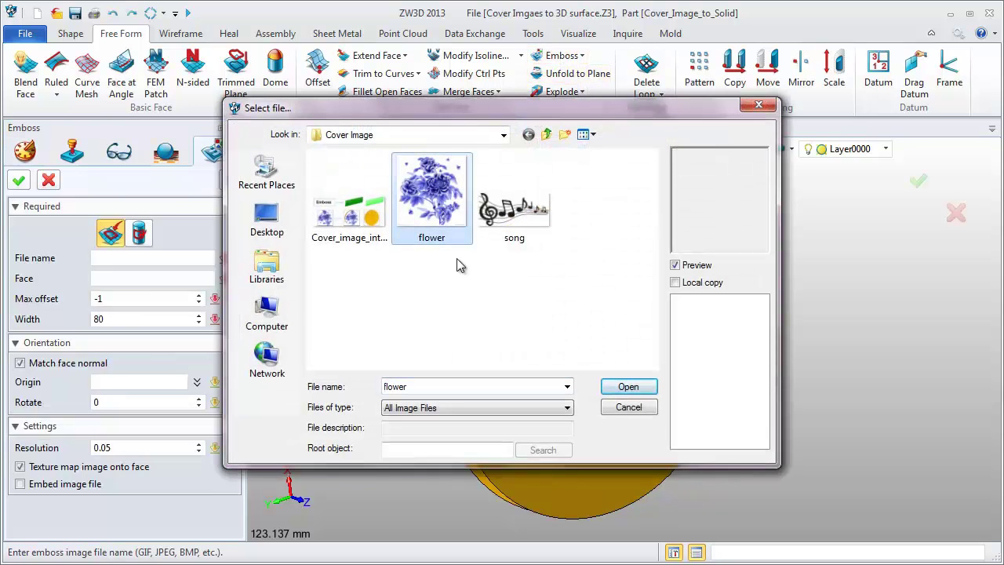
{"action": "left_click", "coordinate": [611, 385]}
{"action": "left_click", "coordinate": [571, 365]}
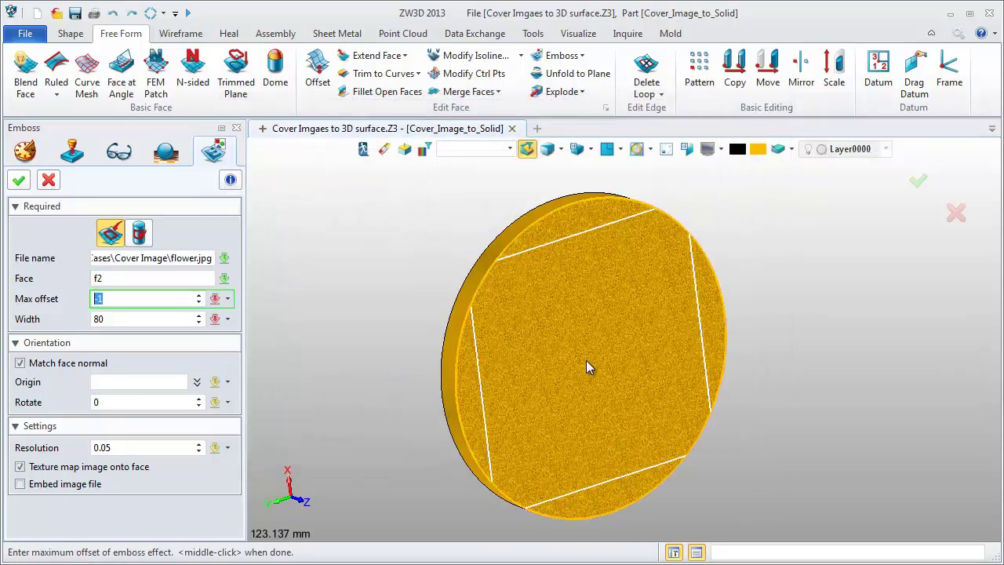
Apply the flower emboss to the disc, keeping max offset -1, width 80 and resolution 0.05
{"action": "mouse_move", "coordinate": [587, 358]}
{"action": "right_mouse_down"}
{"action": "mouse_move", "coordinate": [560, 352]}
{"action": "mouse_move", "coordinate": [567, 362]}
{"action": "right_mouse_up"}
{"action": "middle_click", "coordinate": [569, 364]}
{"action": "left_click", "coordinate": [130, 447]}
{"action": "left_click", "coordinate": [19, 183]}
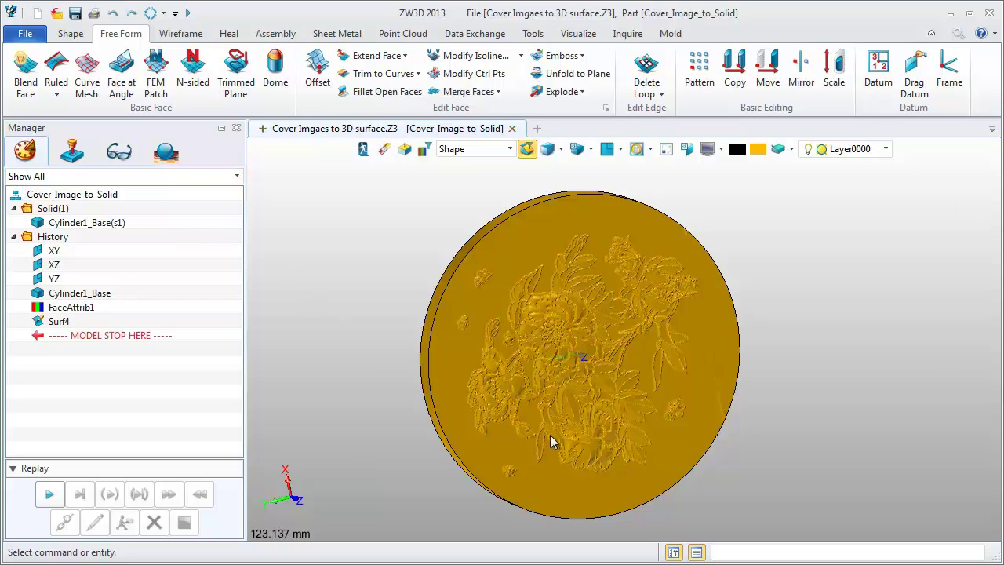
Redefine the flower emboss on the disc with a max offset of 1 and inspect the relief up close
{"action": "scroll", "coordinate": [709, 488], "scroll_direction": "up", "scroll_amount": 2}
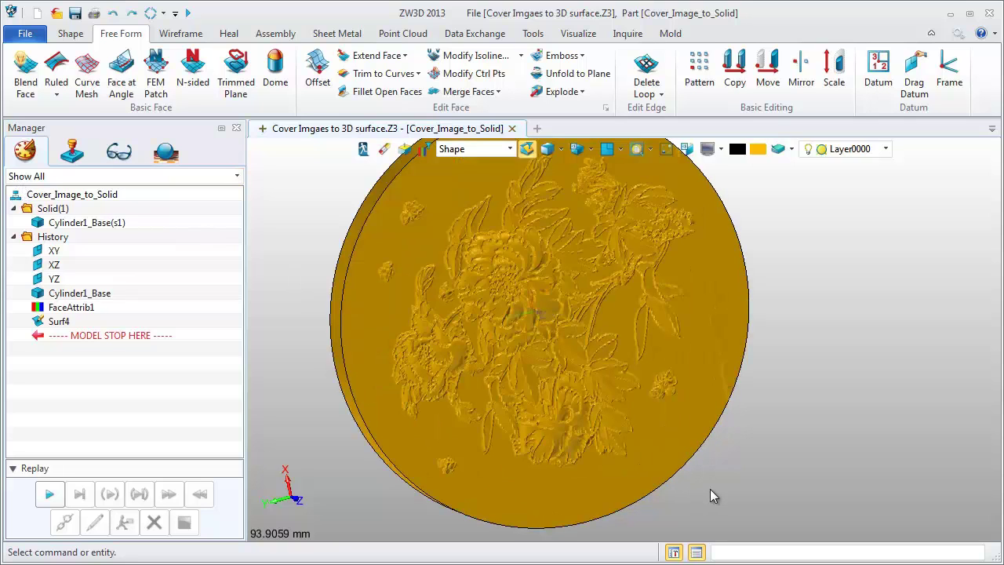
{"action": "right_click", "coordinate": [837, 226]}
{"action": "left_click", "coordinate": [844, 216]}
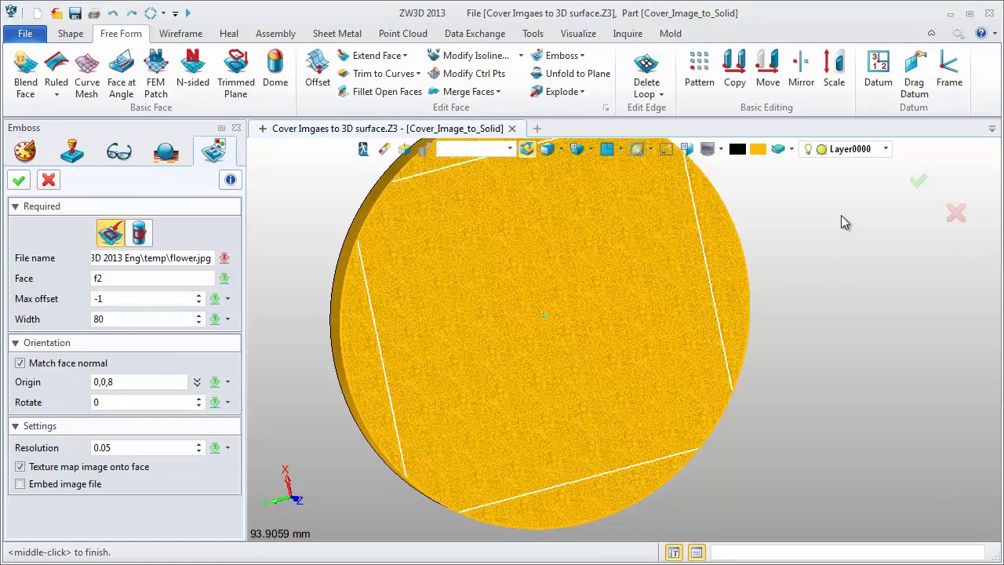
{"action": "left_click", "coordinate": [96, 299]}
{"action": "type", "text": "1"}
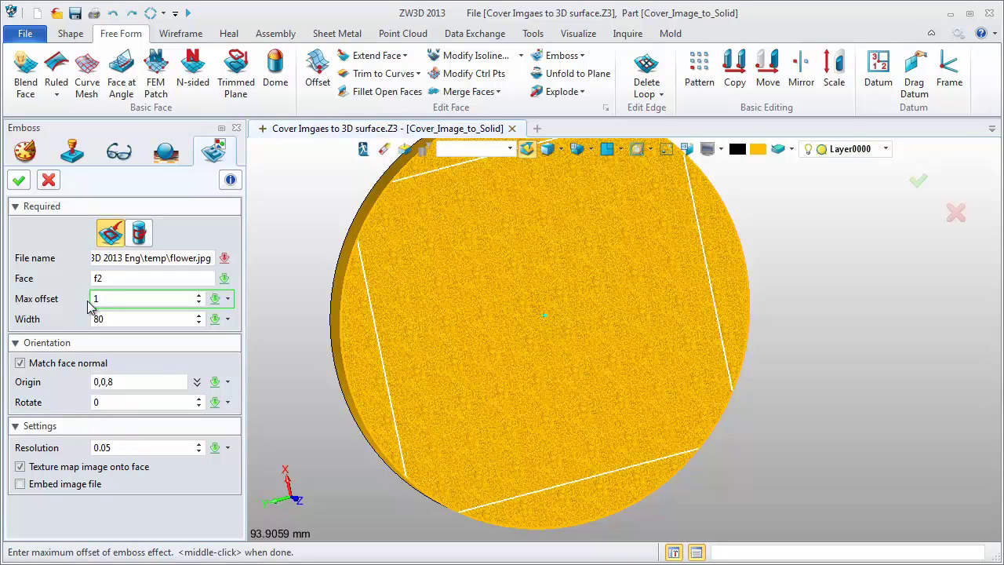
{"action": "left_click", "coordinate": [19, 180]}
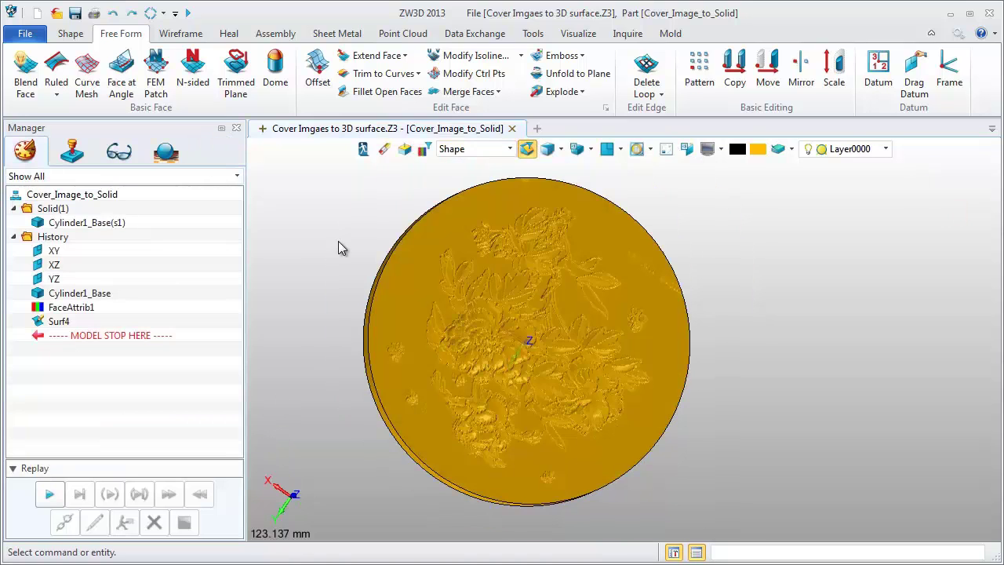
{"action": "right_click_drag", "start_coordinate": [339, 240], "coordinate": [572, 296]}
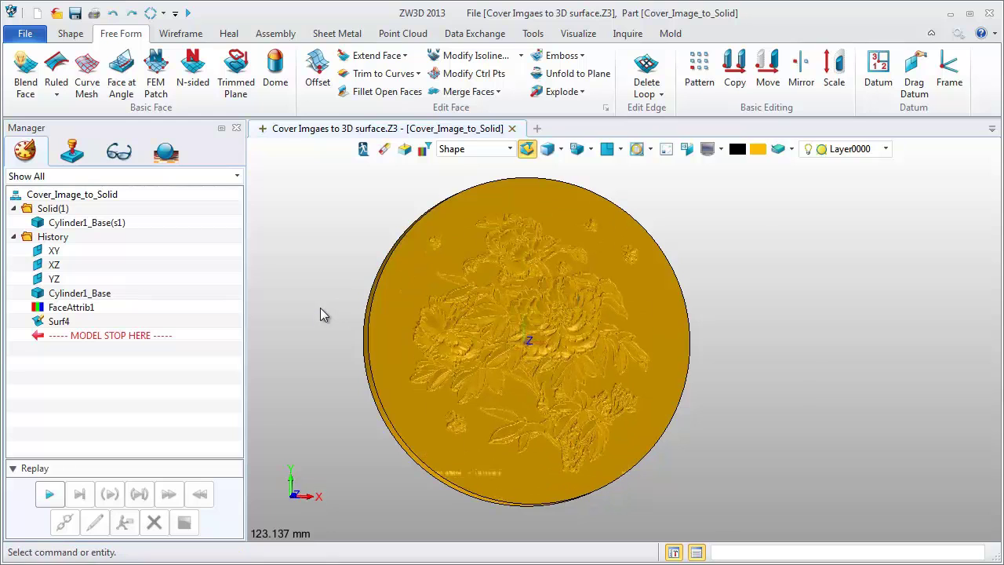
{"action": "scroll", "coordinate": [320, 308], "scroll_direction": "up", "scroll_amount": 3}
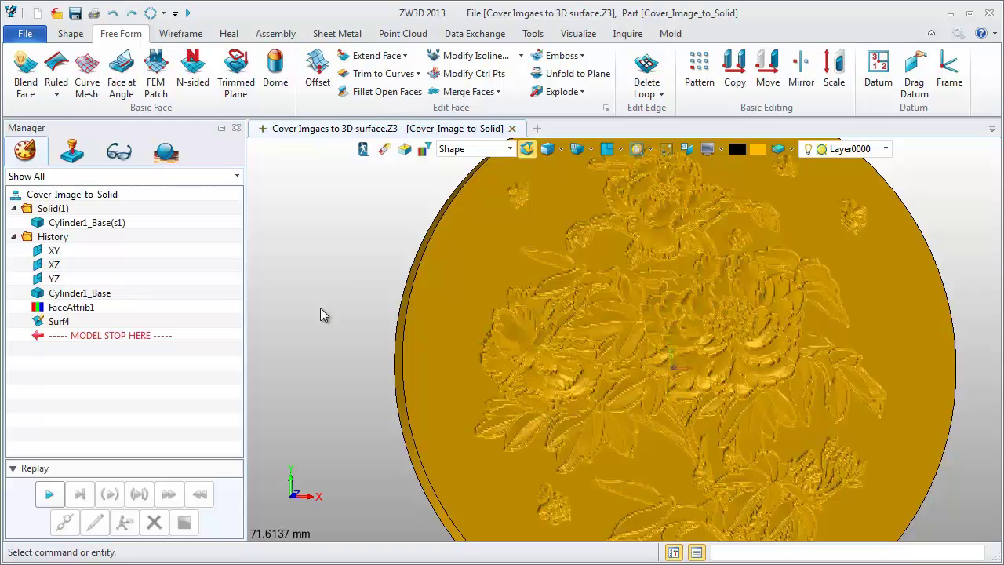
{"action": "scroll", "coordinate": [265, 290], "scroll_direction": "down", "scroll_amount": 2}
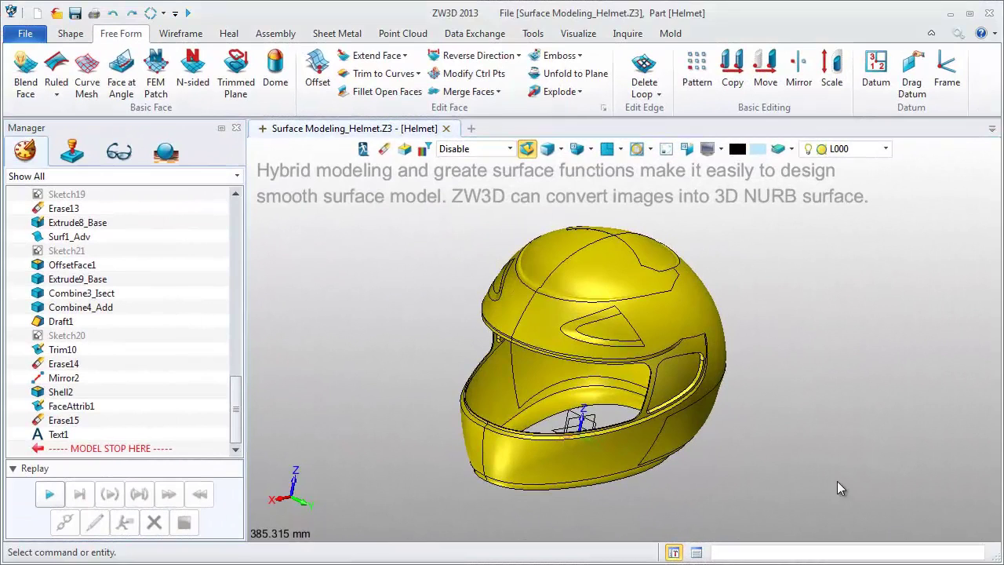
Hide the helmet's edges in shaded mode and start a stripe face analysis
{"action": "right_click_drag", "start_coordinate": [672, 488], "coordinate": [278, 367]}
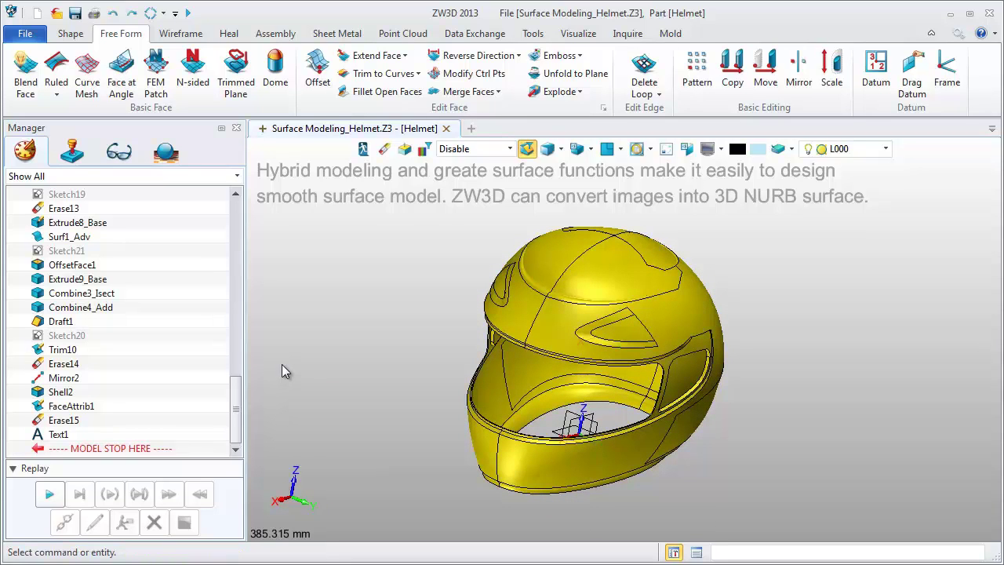
{"action": "left_click", "coordinate": [577, 148]}
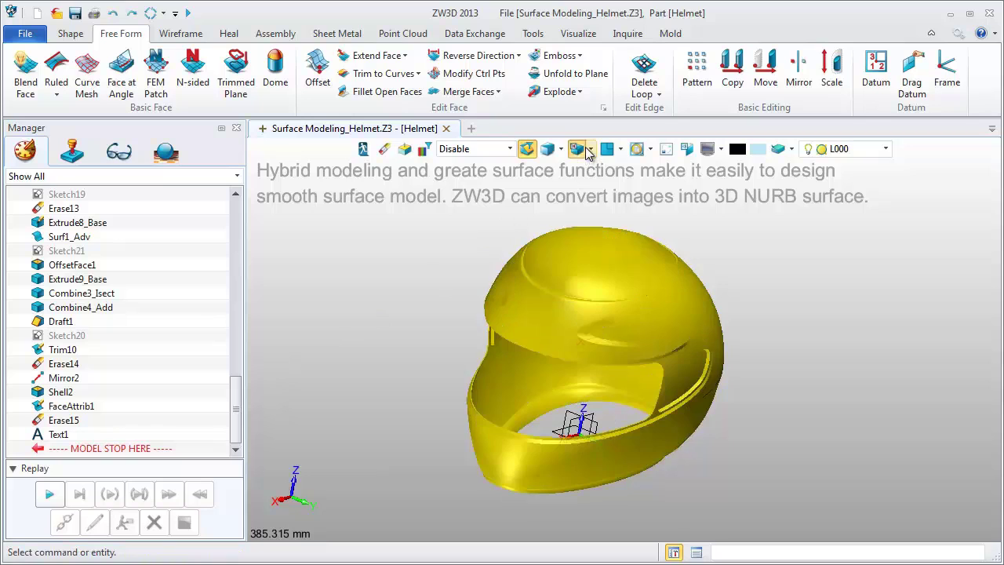
{"action": "left_click", "coordinate": [627, 33]}
{"action": "left_click", "coordinate": [445, 69]}
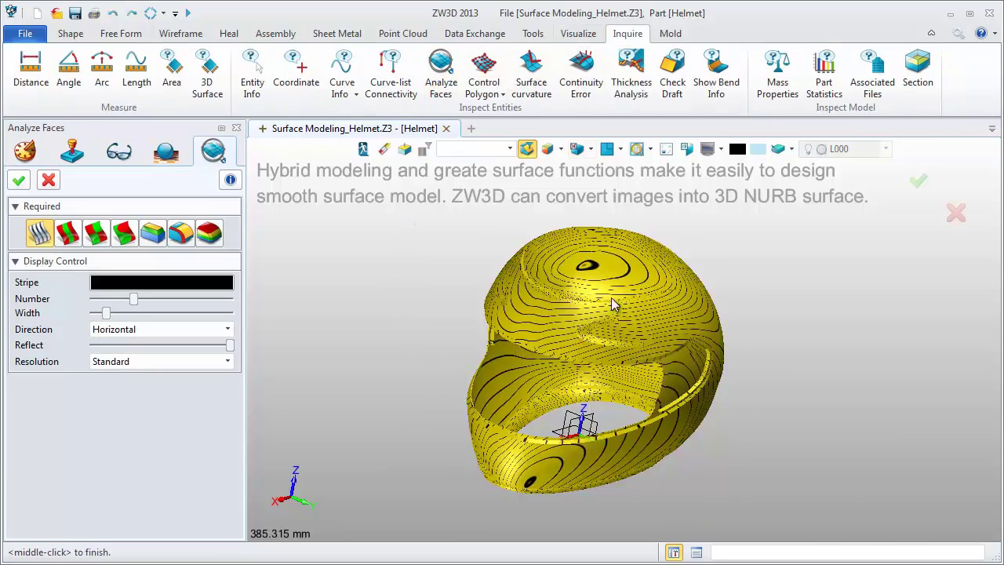
Examine the flow of the analysis stripes across the helmet's surfaces from several angles, and close the face analysis
{"action": "scroll", "coordinate": [612, 295], "scroll_direction": "up", "scroll_amount": 5}
{"action": "right_click_drag", "start_coordinate": [613, 295], "coordinate": [585, 309]}
{"action": "scroll", "coordinate": [627, 332], "scroll_direction": "down", "scroll_amount": 3}
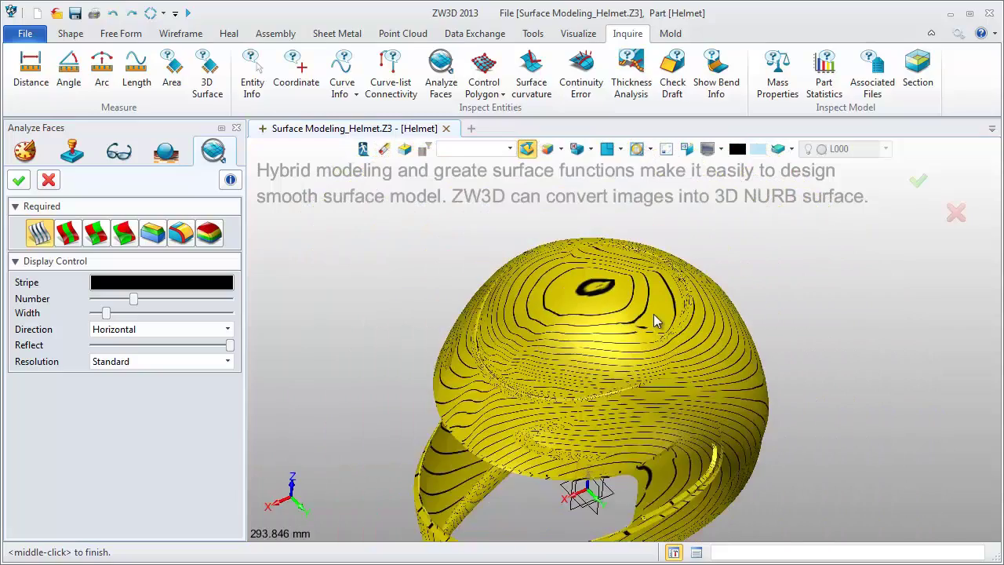
{"action": "right_click_drag", "start_coordinate": [663, 395], "coordinate": [668, 362]}
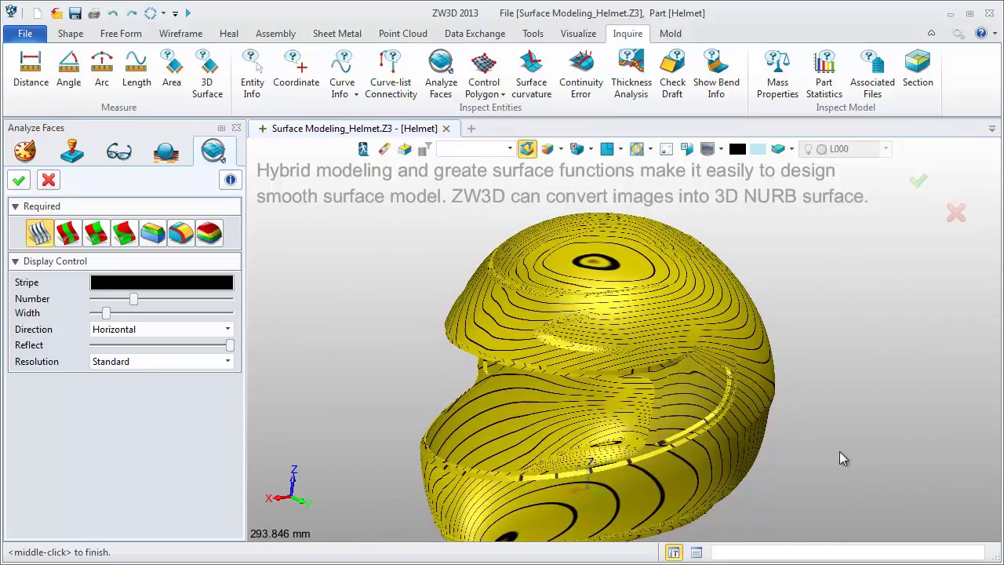
{"action": "right_click_drag", "start_coordinate": [842, 452], "coordinate": [430, 442]}
{"action": "middle_click", "coordinate": [286, 312]}
{"action": "right_click_drag", "start_coordinate": [303, 311], "coordinate": [313, 313]}
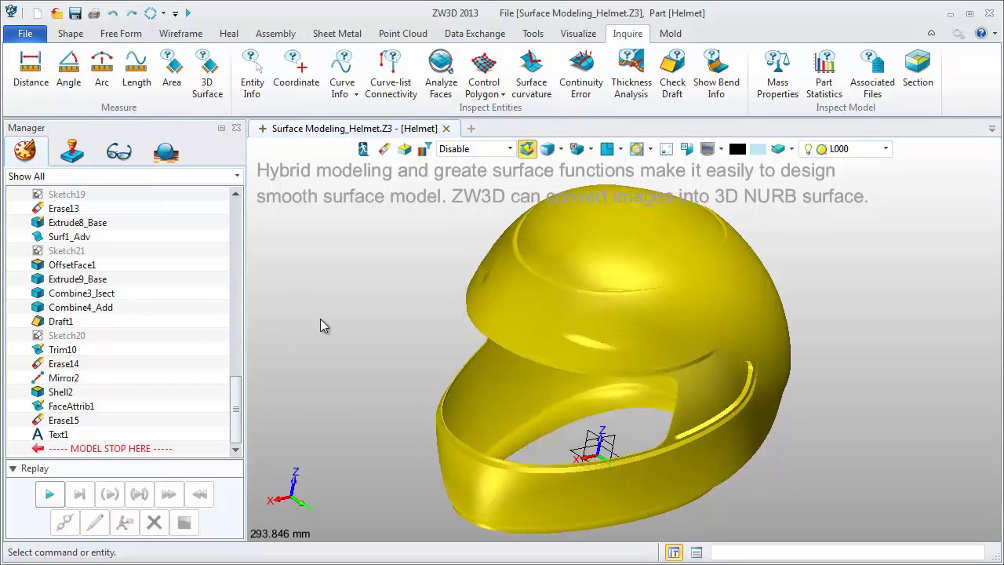
Start an image emboss with the Beijing Olympics Sign picture on the helmet's lower side face
{"action": "left_click", "coordinate": [121, 33]}
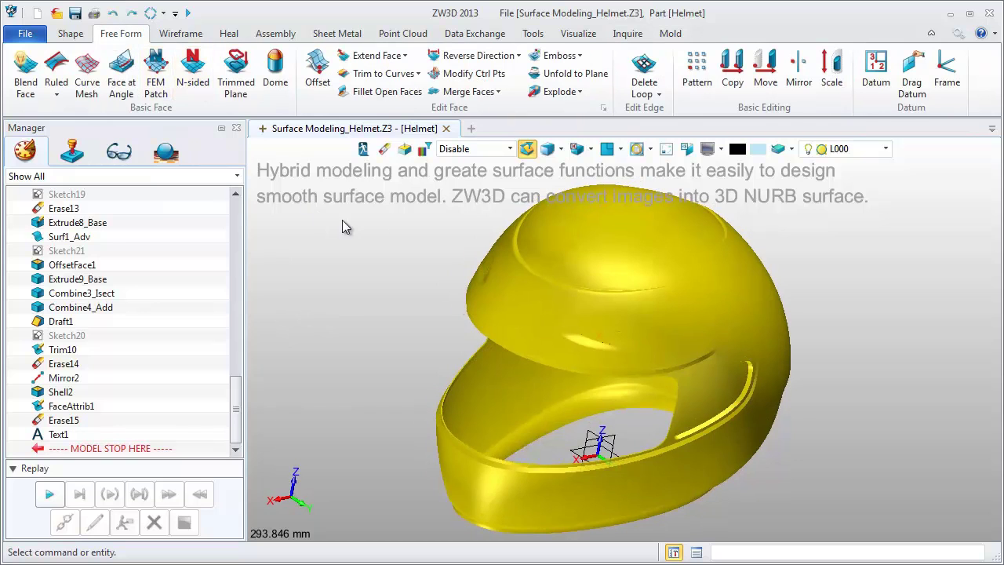
{"action": "left_click", "coordinate": [559, 56]}
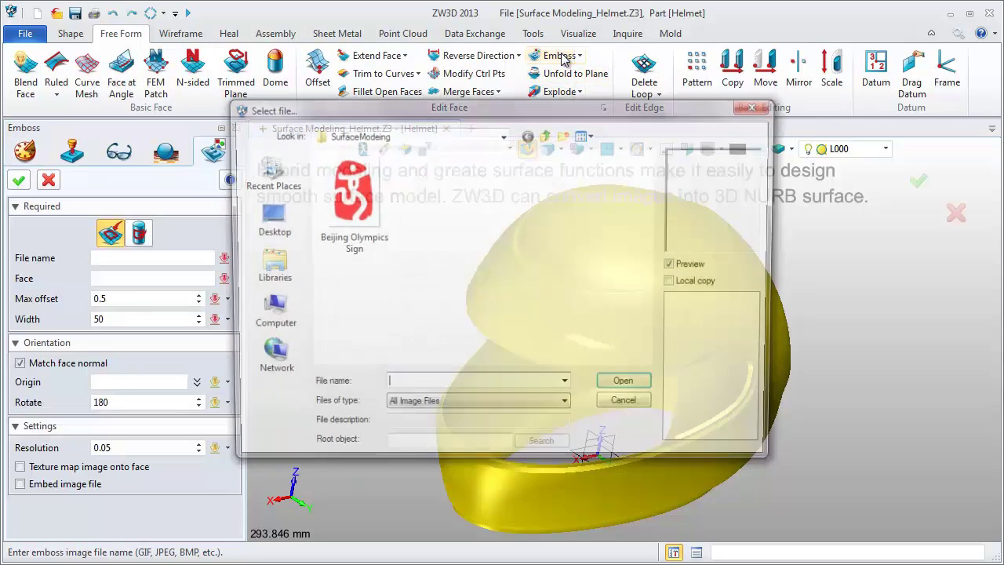
{"action": "left_click", "coordinate": [344, 206]}
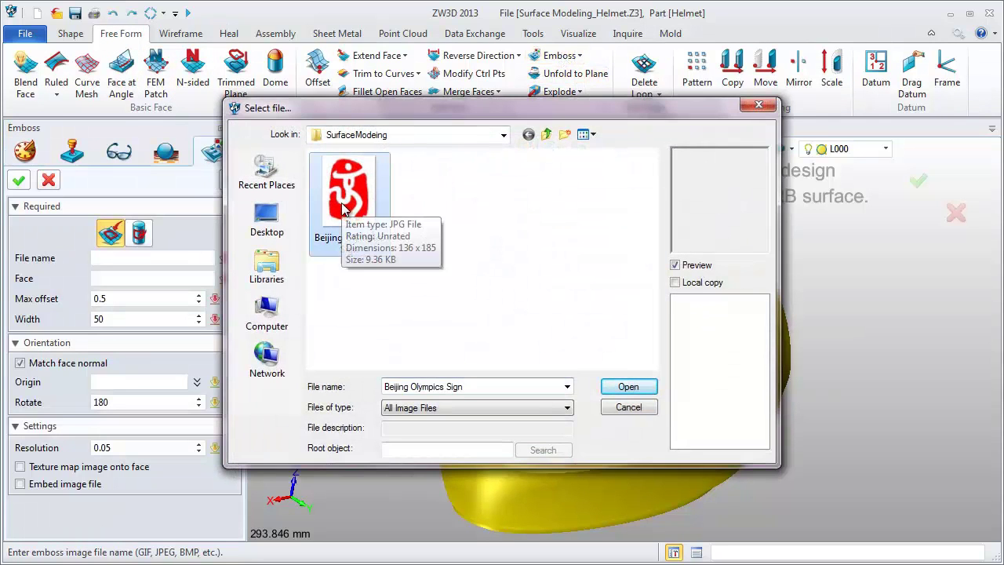
{"action": "left_click", "coordinate": [625, 386]}
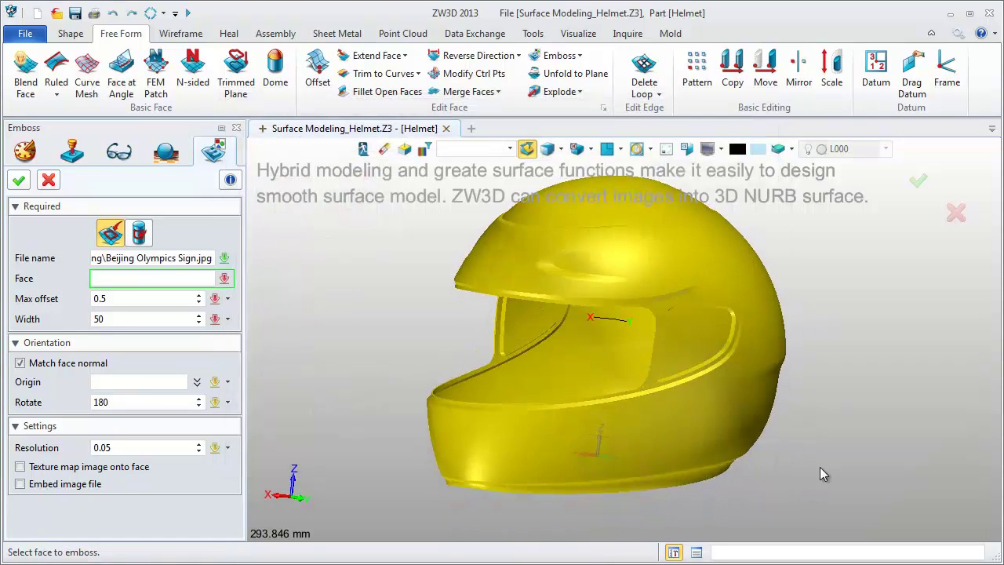
{"action": "middle_click_drag", "start_coordinate": [845, 472], "coordinate": [768, 487]}
{"action": "left_click", "coordinate": [616, 452]}
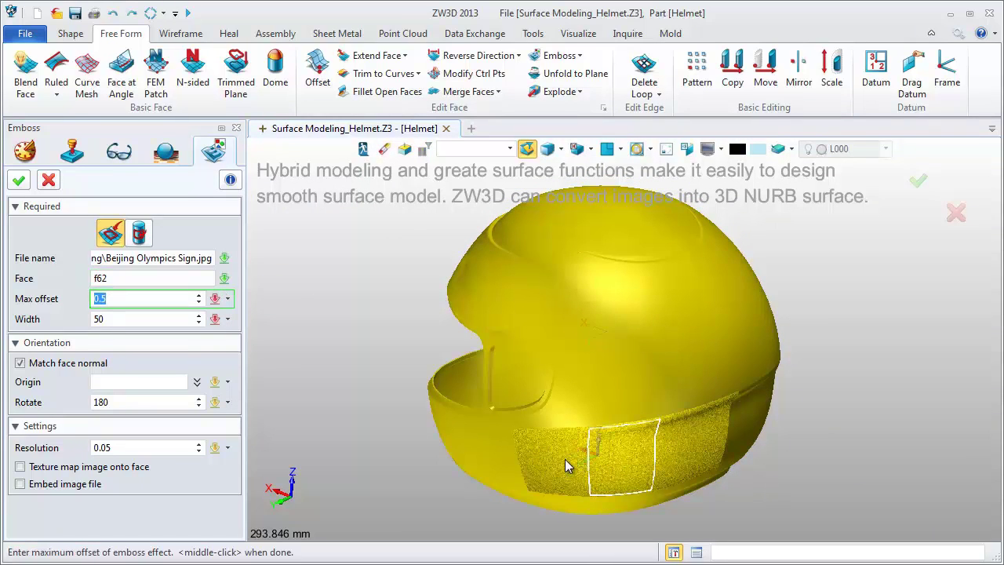
Display the edges in shaded mode and place the emboss origin near the front end of the helmet's lower side face
{"action": "left_click", "coordinate": [590, 148]}
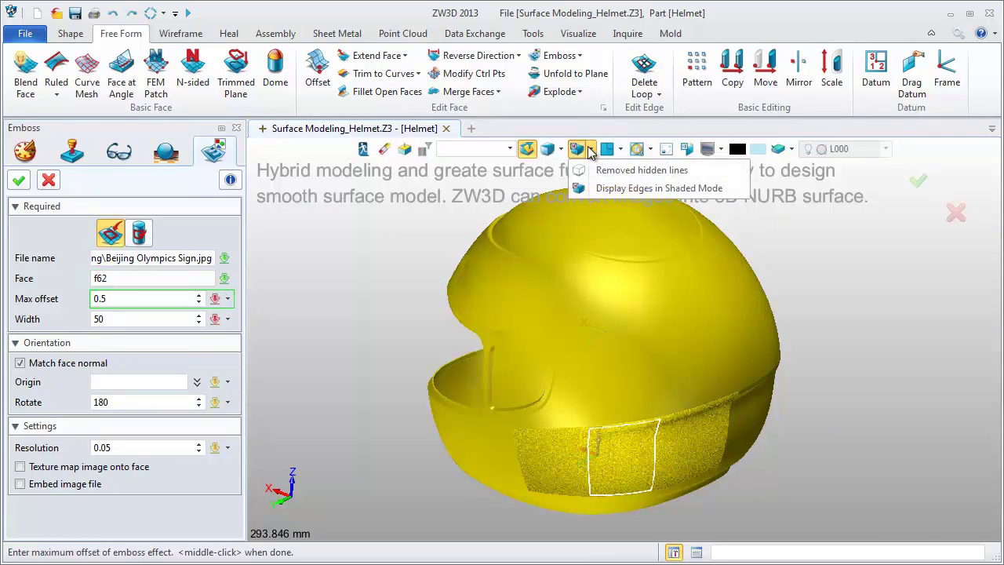
{"action": "left_click", "coordinate": [596, 188]}
{"action": "right_click_drag", "start_coordinate": [339, 370], "coordinate": [343, 355]}
{"action": "left_click", "coordinate": [126, 382]}
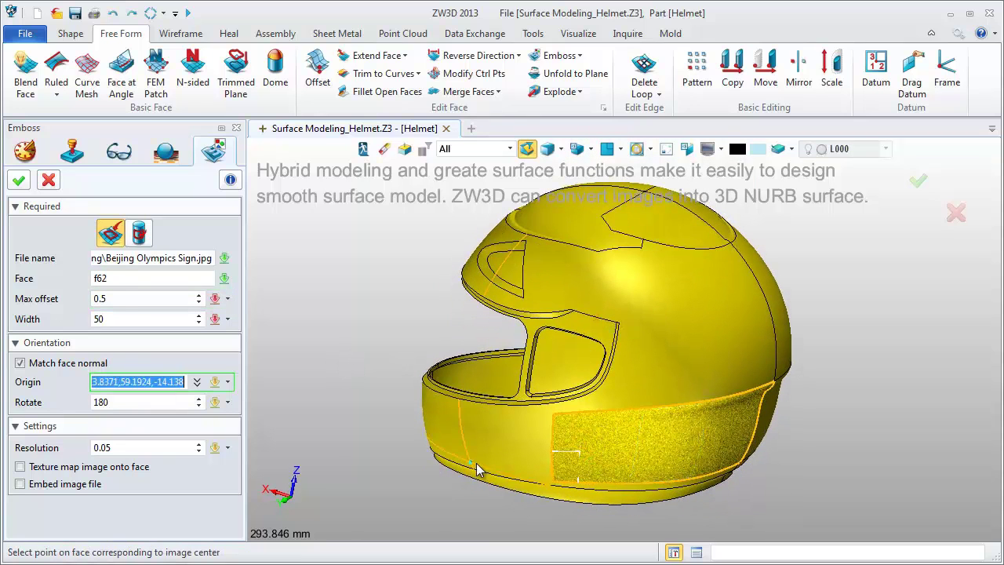
{"action": "left_click", "coordinate": [598, 449]}
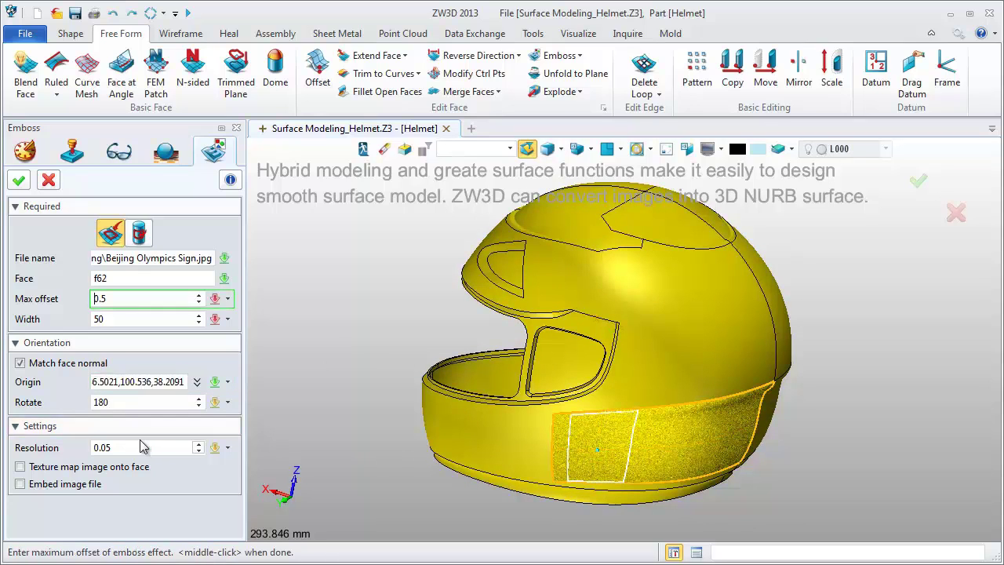
Apply the sign emboss with a resolution of 0.04 and inspect the relief on the helmet's side up close
{"action": "left_click", "coordinate": [126, 444]}
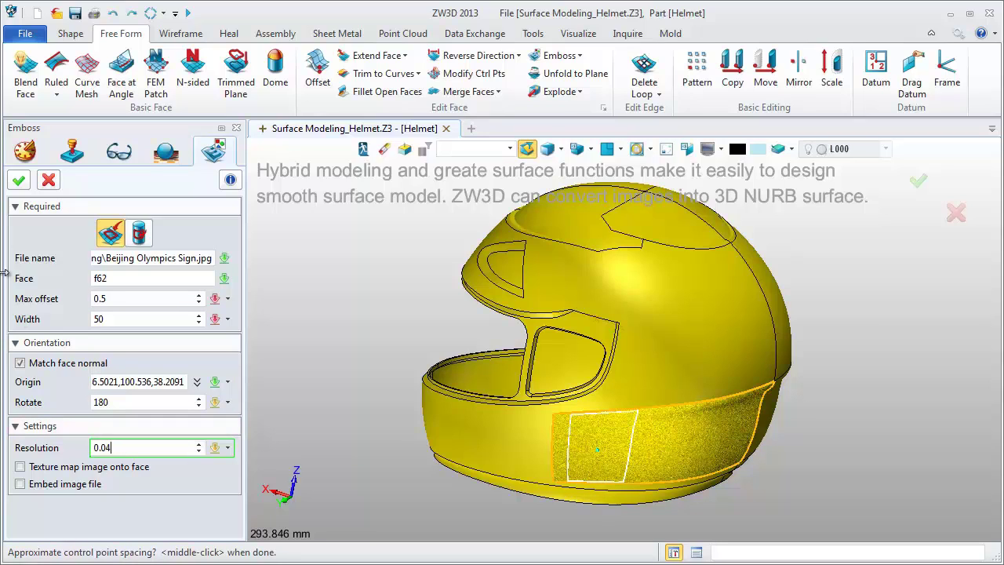
{"action": "left_click", "coordinate": [21, 182]}
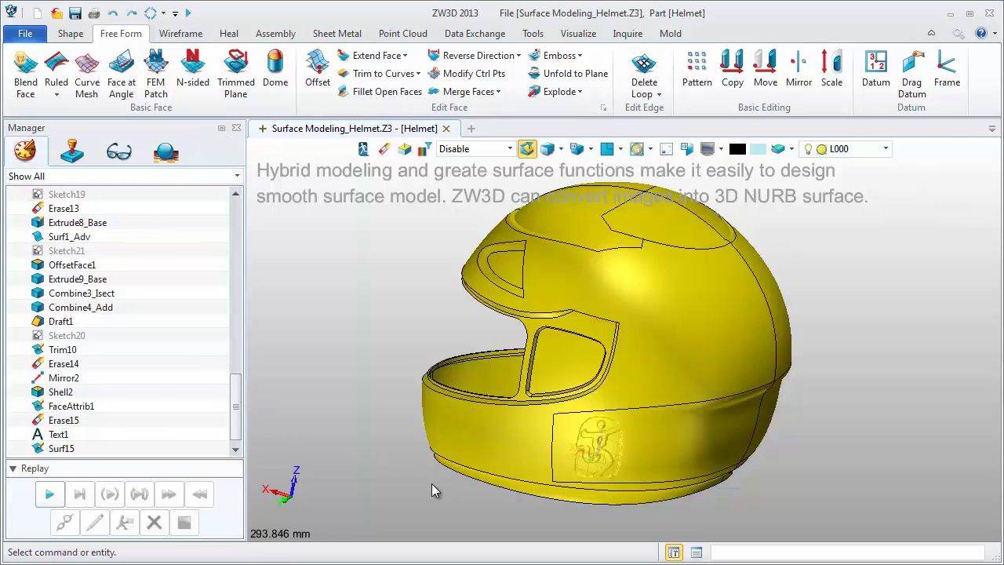
{"action": "scroll", "coordinate": [449, 487], "scroll_direction": "up", "scroll_amount": 2}
{"action": "middle_click_drag", "start_coordinate": [449, 489], "coordinate": [405, 449]}
{"action": "scroll", "coordinate": [991, 417], "scroll_direction": "up", "scroll_amount": 2}
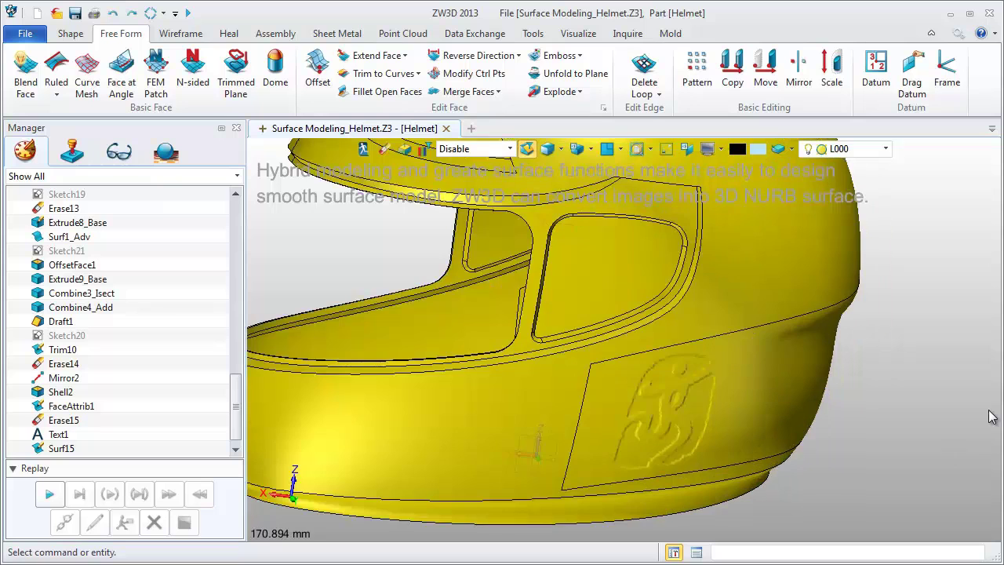
{"action": "scroll", "coordinate": [990, 417], "scroll_direction": "down", "scroll_amount": 2}
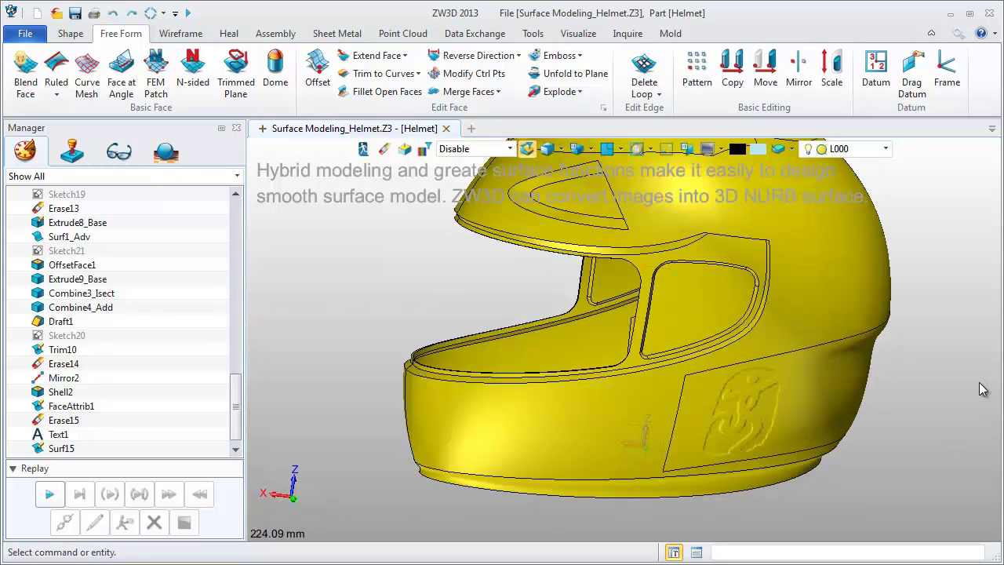
{"action": "middle_click_drag", "start_coordinate": [980, 390], "coordinate": [911, 427]}
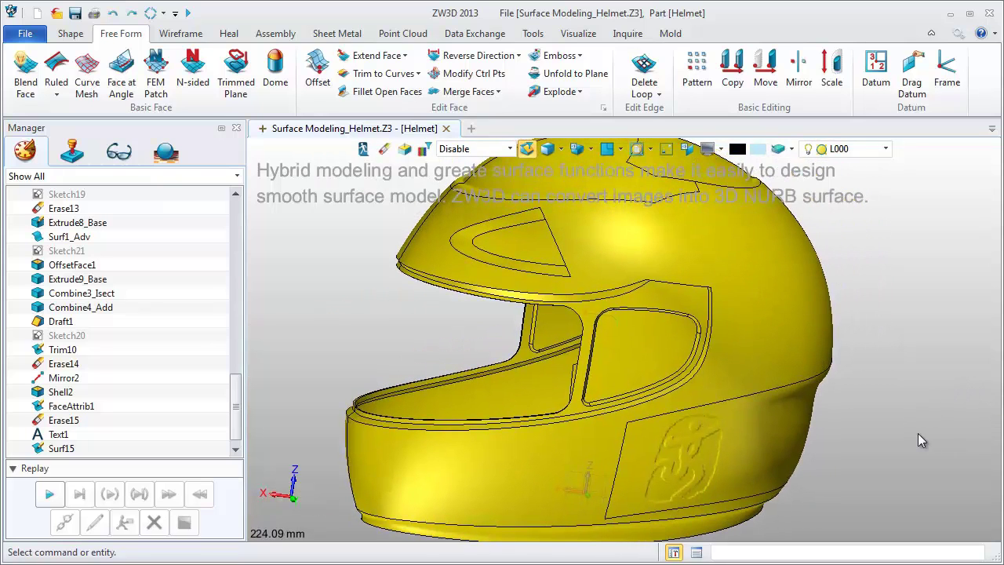